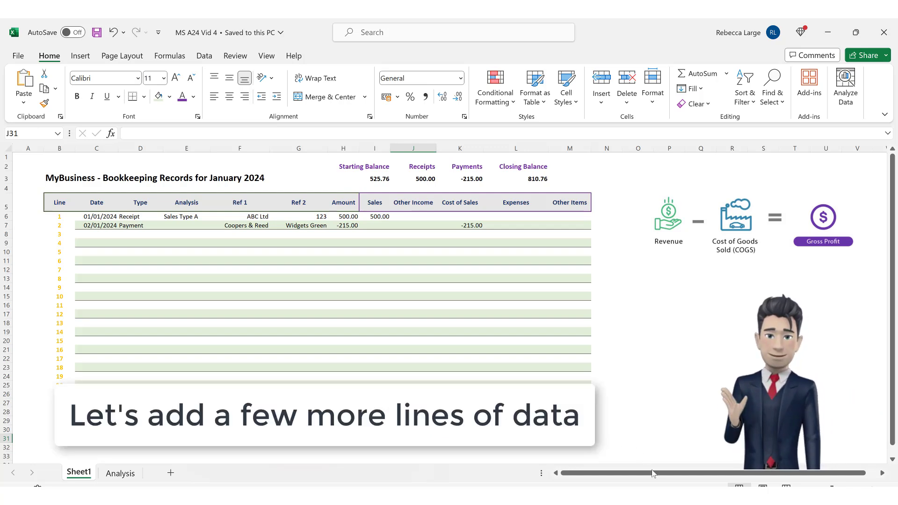
# Step: Enter four more January transactions, bringing the closing balance to 830.76
pyautogui.moveTo(656, 496)
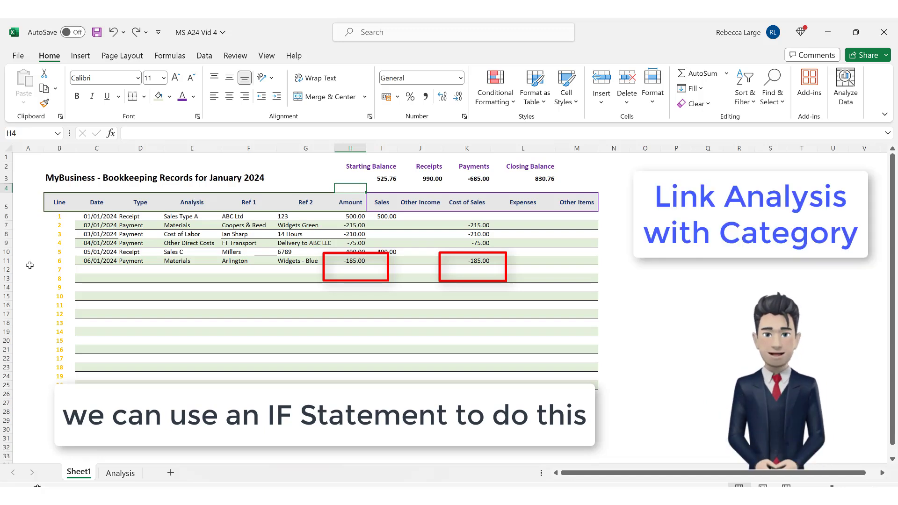
# Step: On the Analysis sheet, give Sales A–E (D35:D39) category 1 and Materials category 2
pyautogui.click(130, 475)
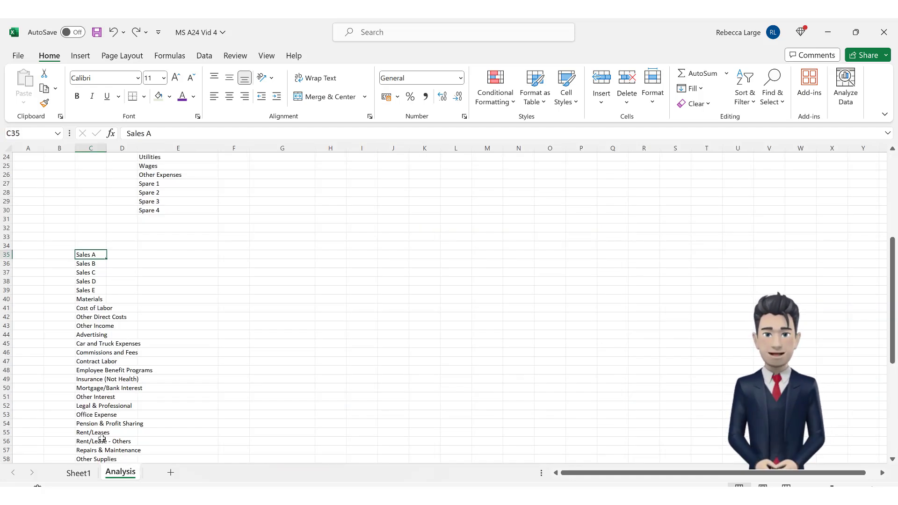
pyautogui.click(129, 255)
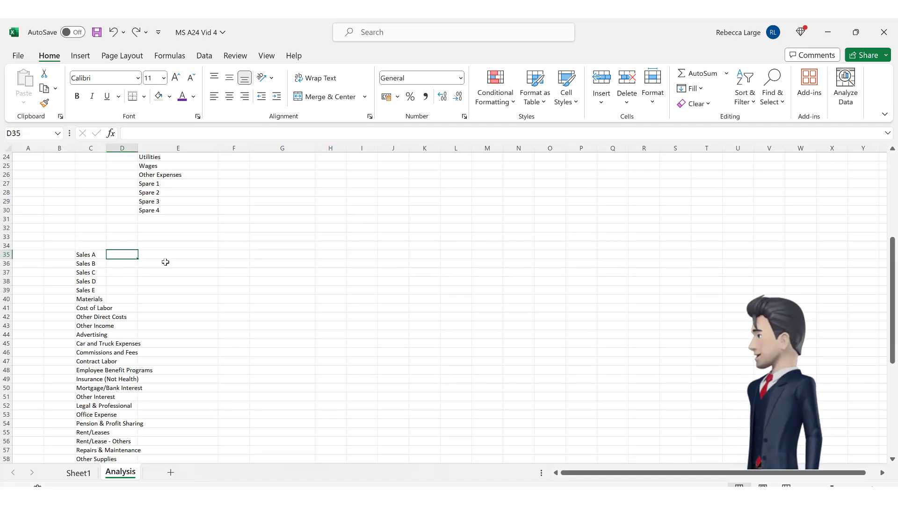
pyautogui.click(98, 255)
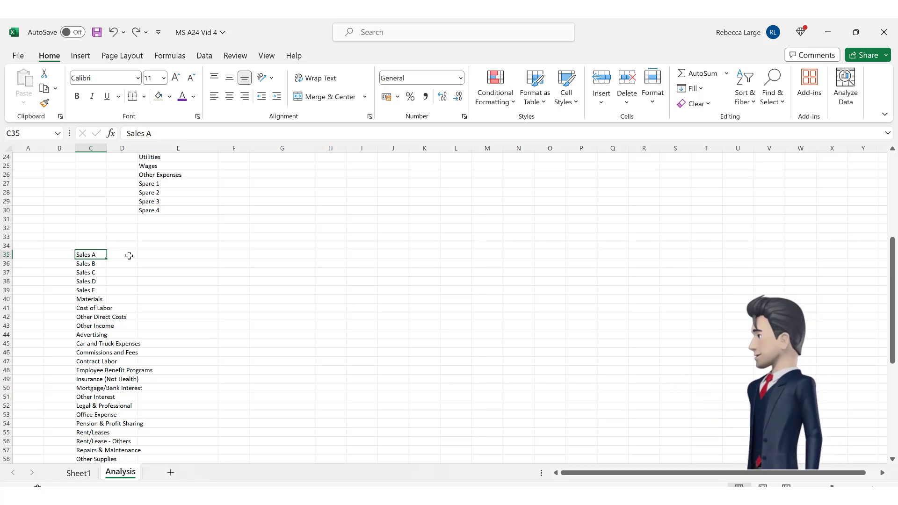
pyautogui.click(129, 256)
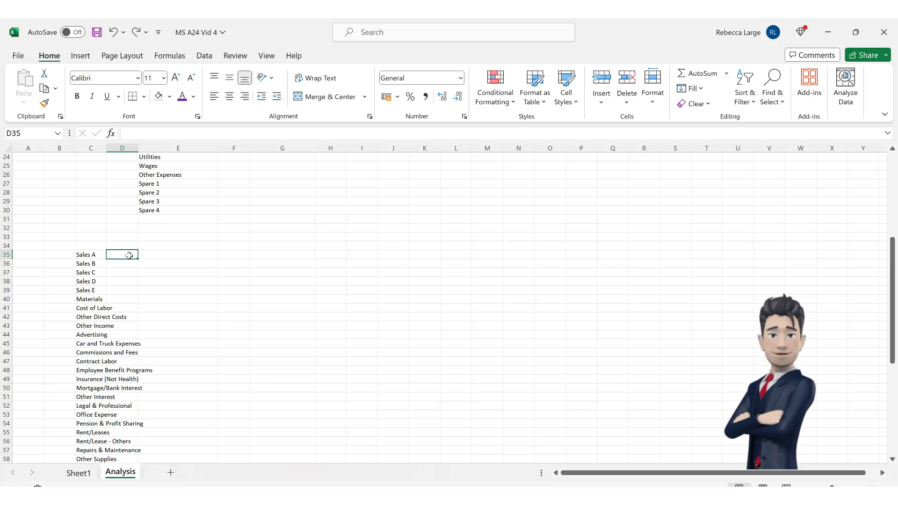
pyautogui.write('1')
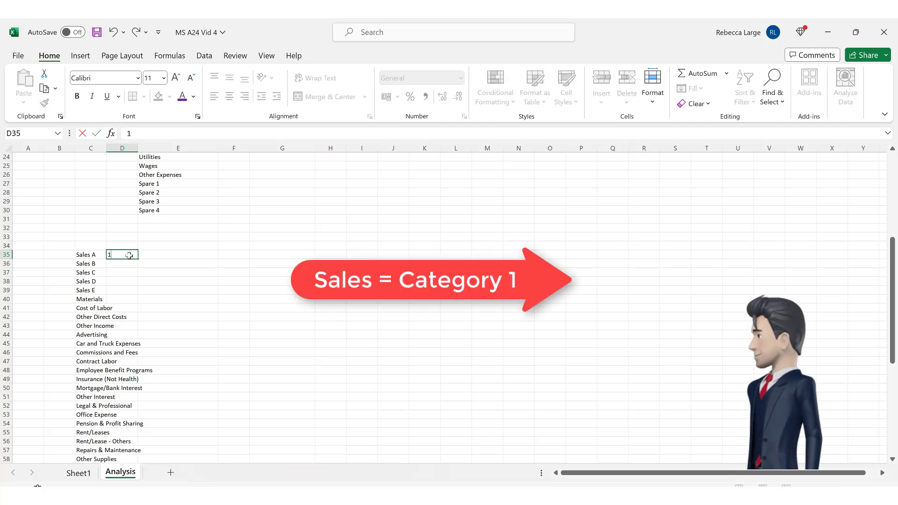
pyautogui.press('Return')
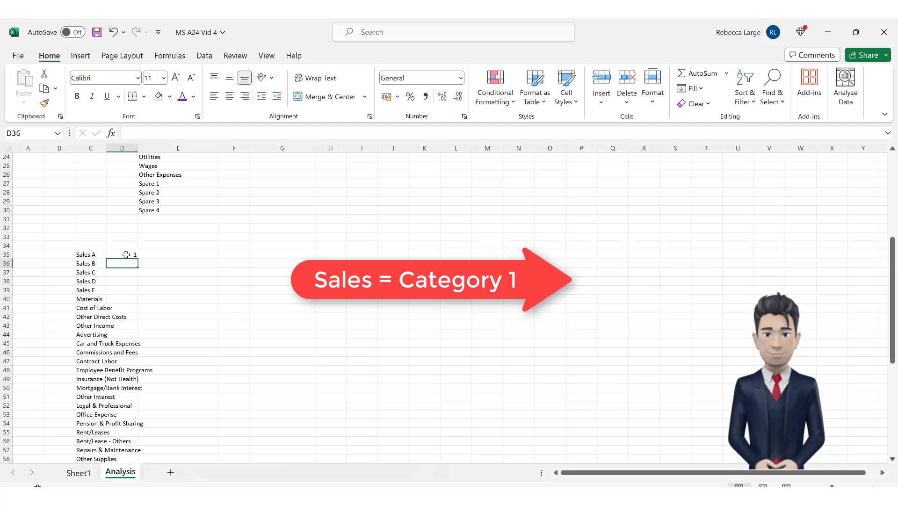
pyautogui.click(130, 255)
pyautogui.moveTo(137, 262); pyautogui.dragTo(138, 296)
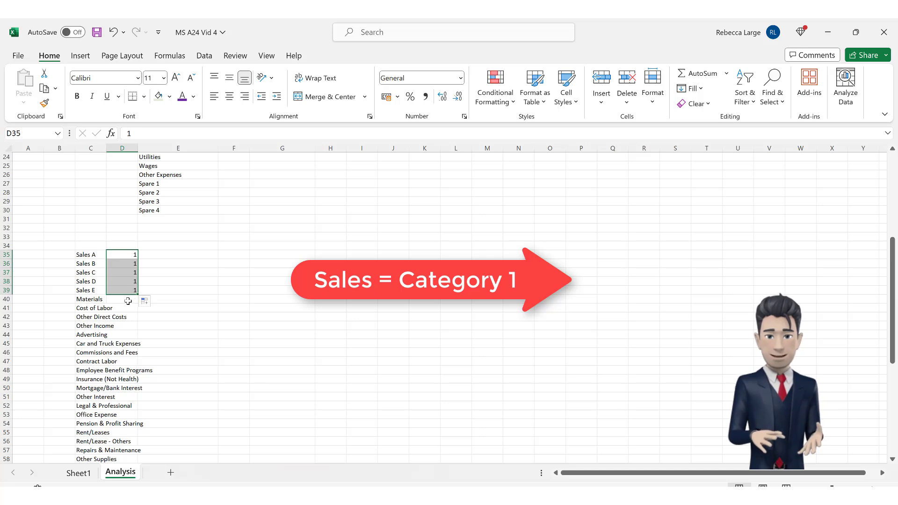
pyautogui.click(128, 300)
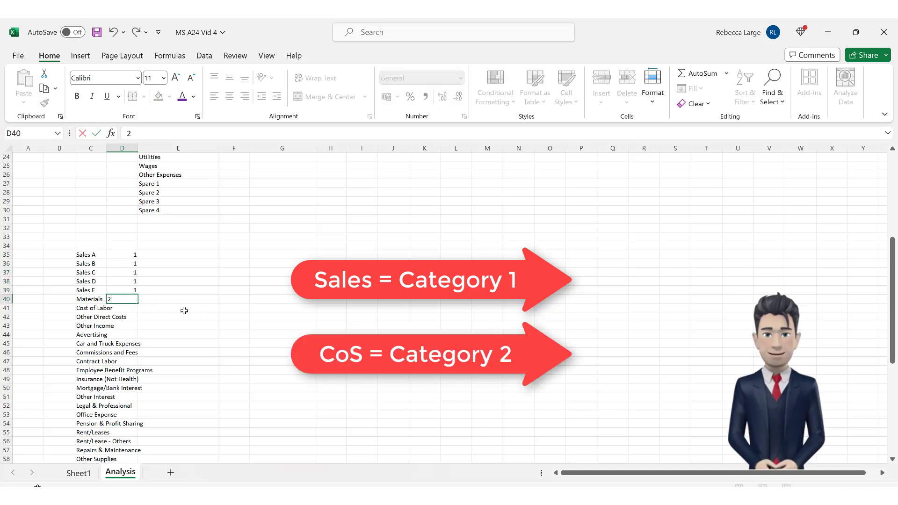
pyautogui.click(134, 305)
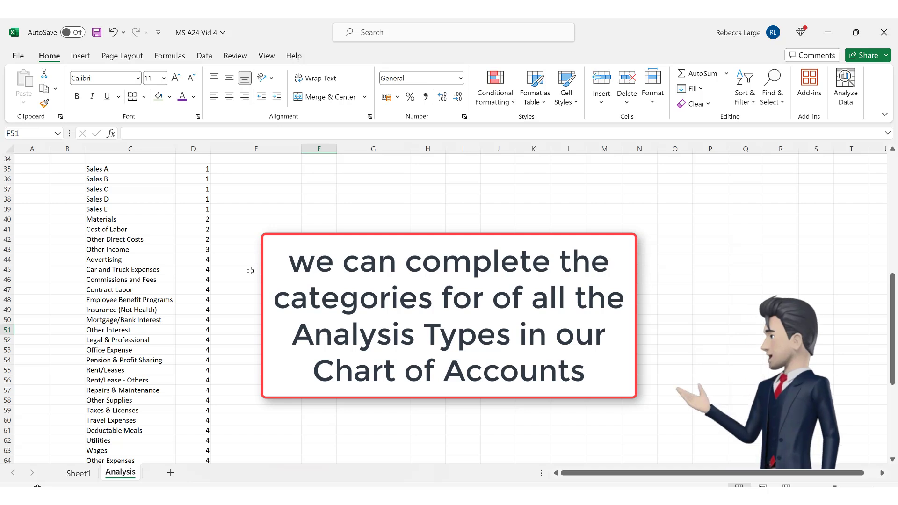
# Step: Scroll through the Analysis list to review categories 1–5, noting Other Income in category 3
pyautogui.scroll(-1, 250, 271)
pyautogui.scroll(-1, 251, 271)
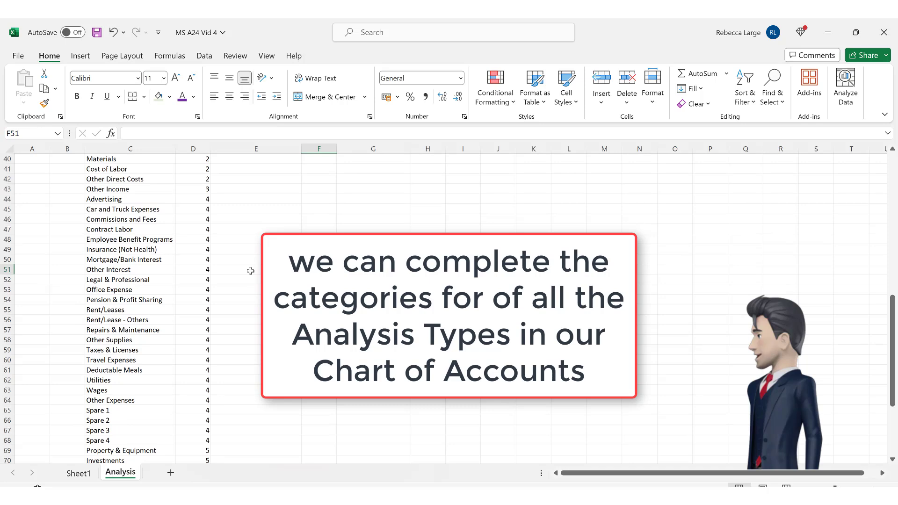
pyautogui.scroll(-1, 251, 271)
pyautogui.scroll(-1, 251, 271)
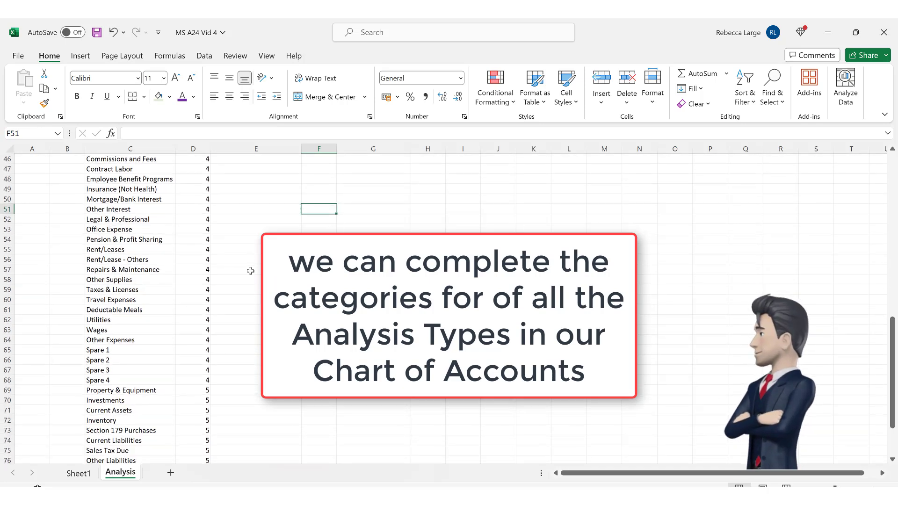
pyautogui.scroll(-3, 251, 271)
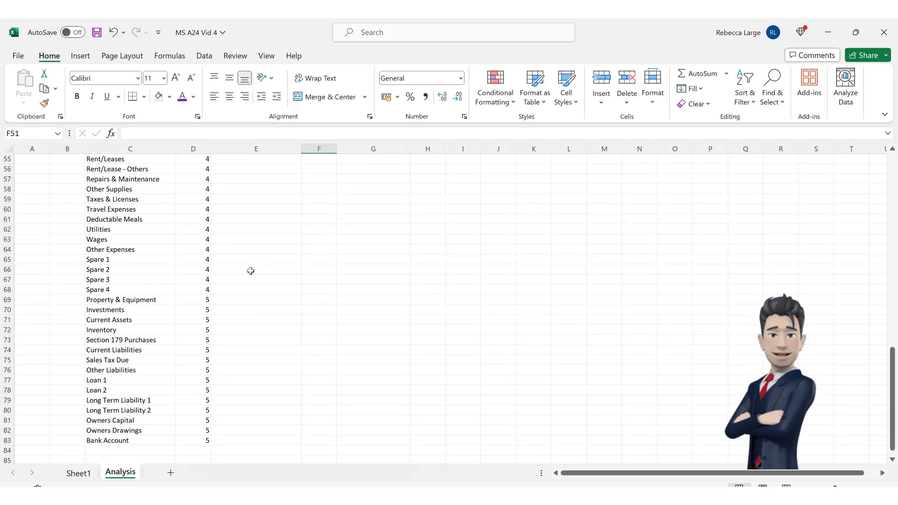
pyautogui.scroll(-1, 251, 270)
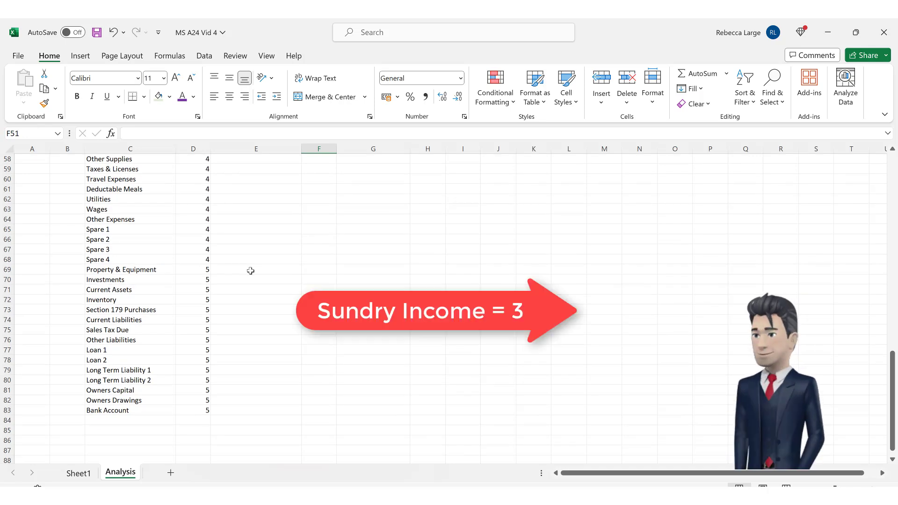
pyautogui.scroll(3, 251, 271)
pyautogui.scroll(5, 251, 271)
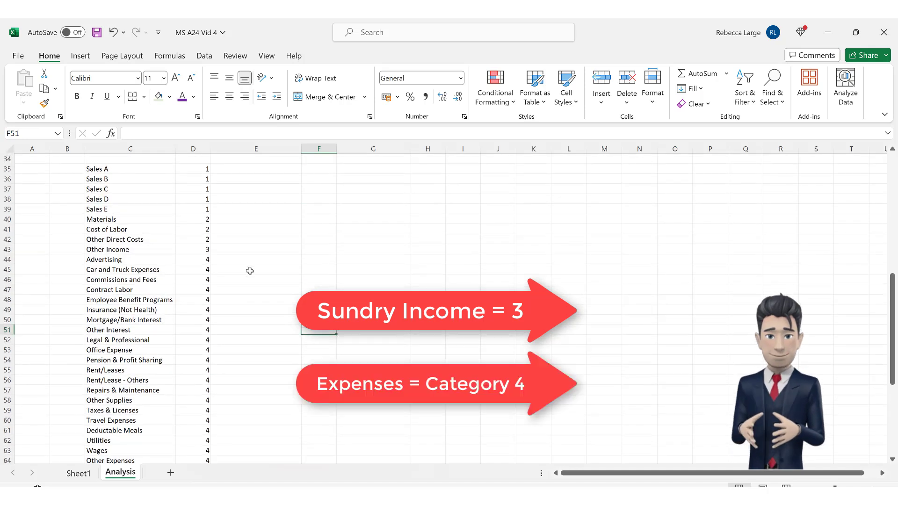
pyautogui.click(168, 251)
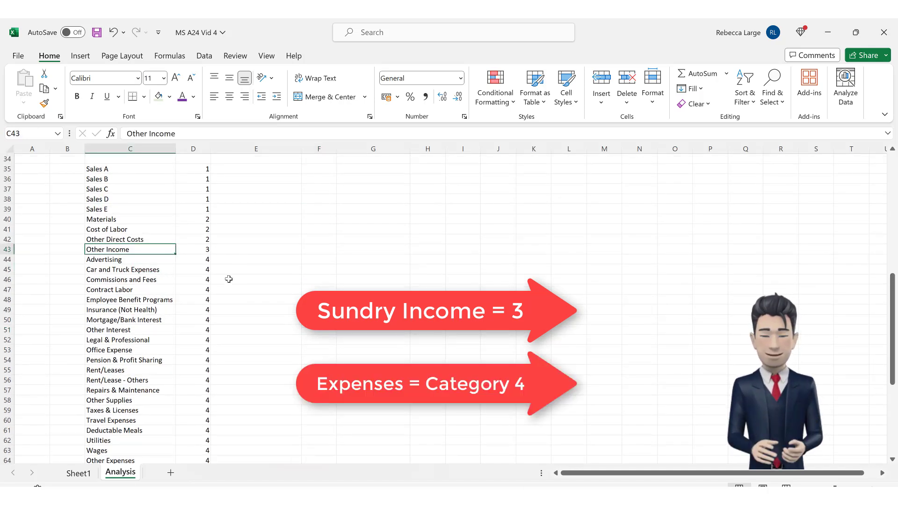
pyautogui.scroll(-5, 225, 295)
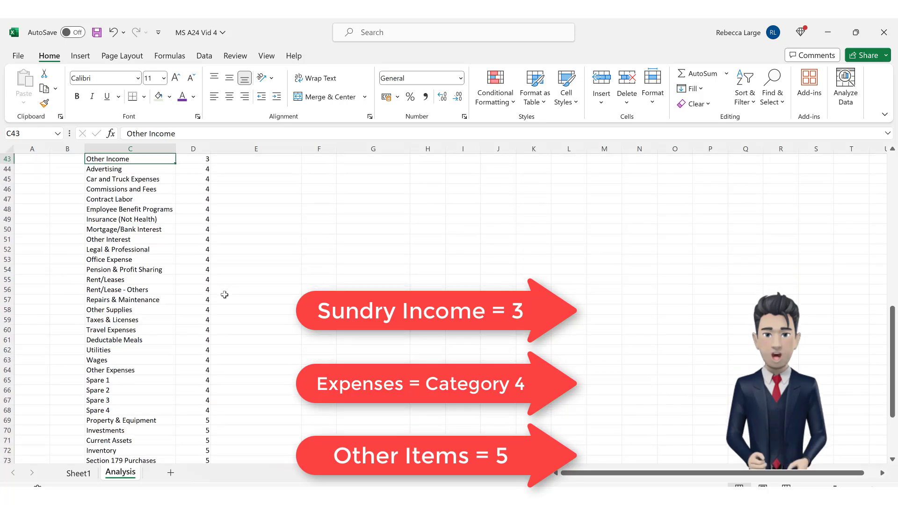
pyautogui.scroll(-2, 225, 294)
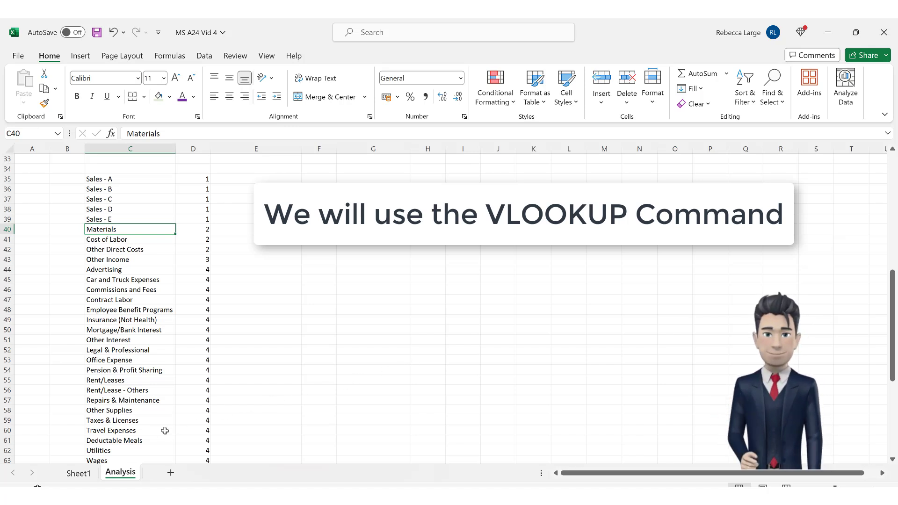
# Step: Return to Sheet1 and scroll right to column AA beside the first transaction
pyautogui.click(91, 478)
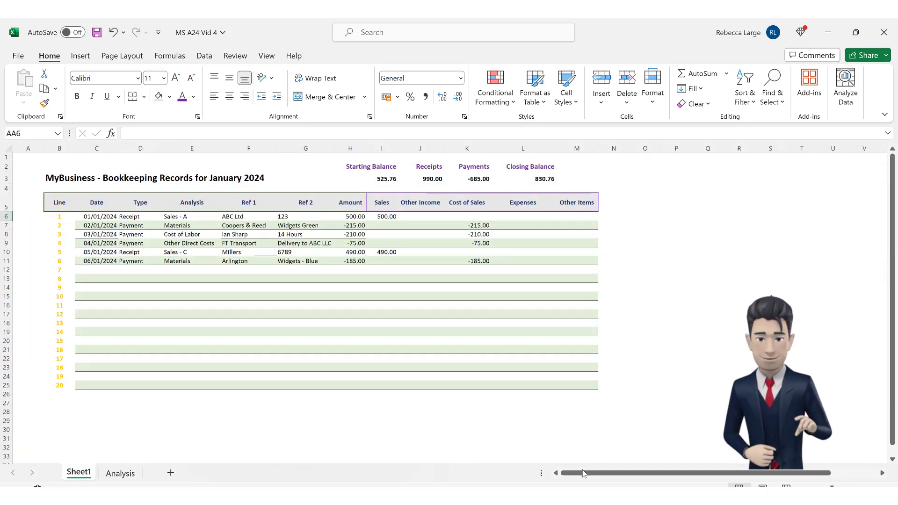
pyautogui.moveTo(584, 474); pyautogui.dragTo(635, 474)
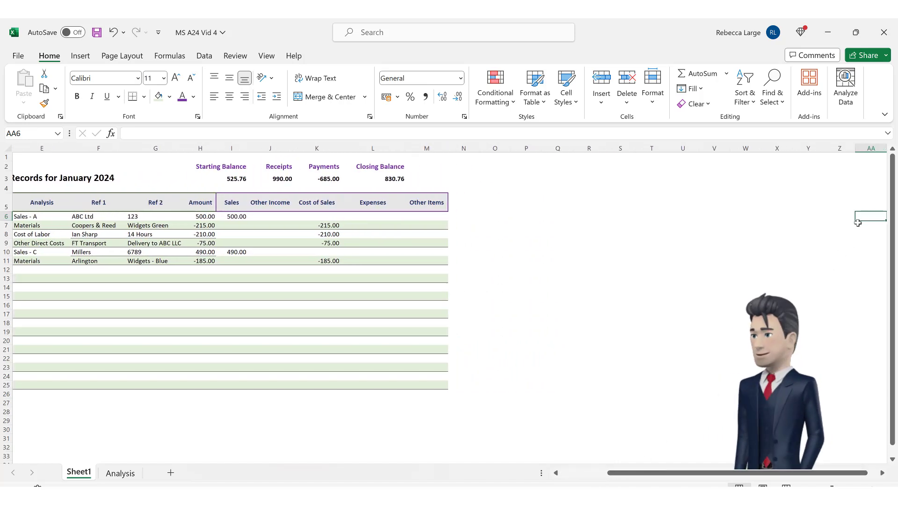
pyautogui.moveTo(770, 473); pyautogui.dragTo(771, 475)
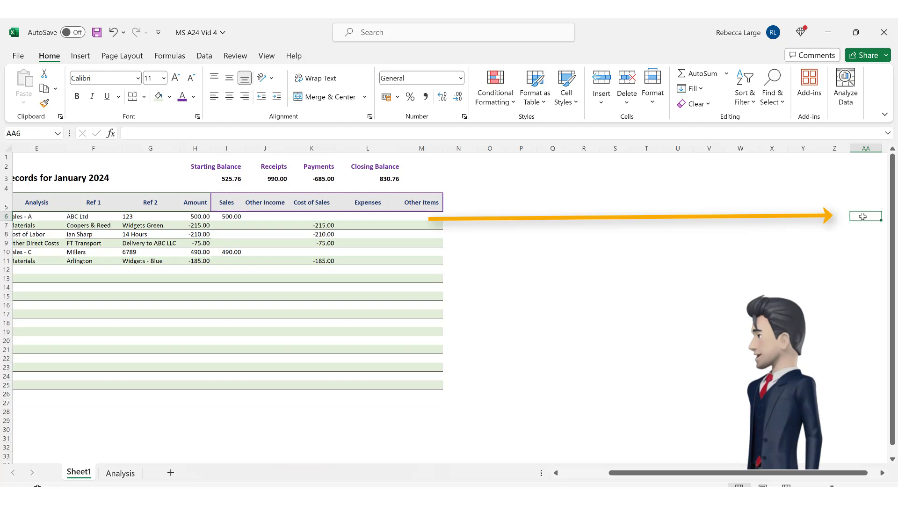
# Step: Enter =VLOOKUP(E6,Analysis!C35:D83,2,FALSE) in AA6, returning category 1
pyautogui.write('=')
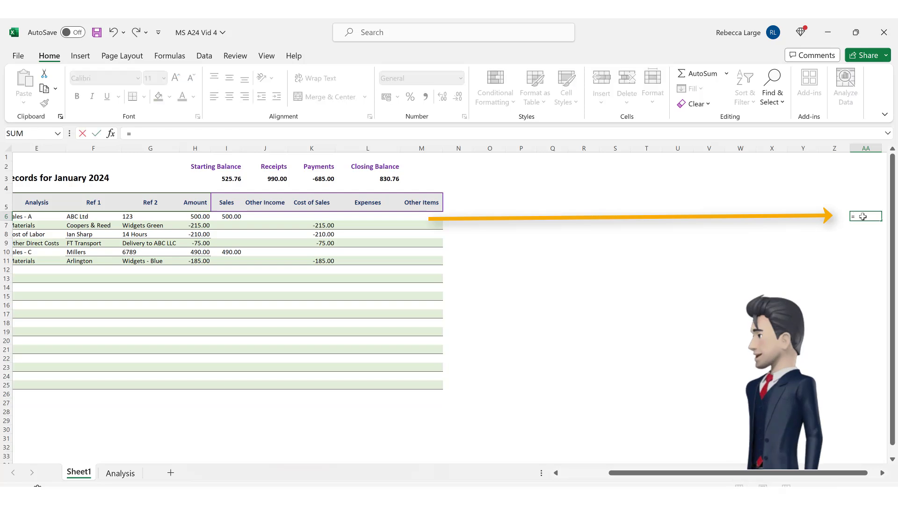
pyautogui.write('vlooku')
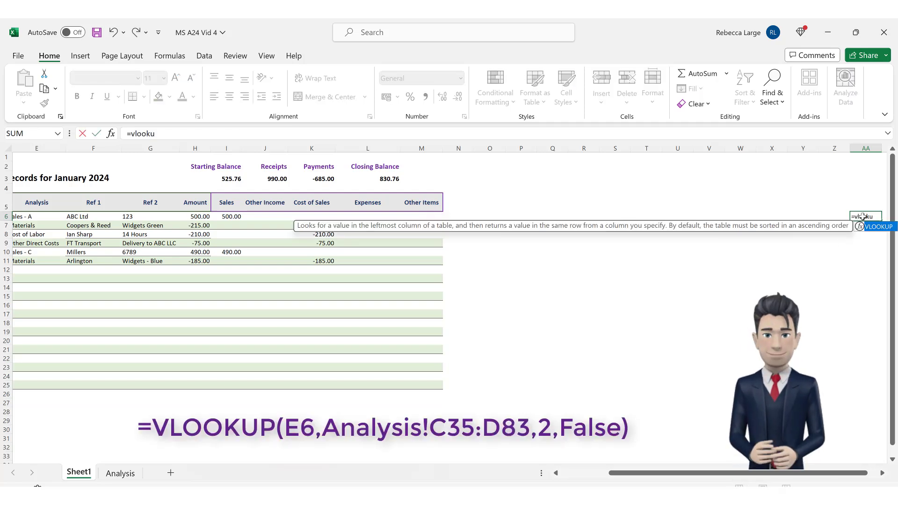
pyautogui.write('p(')
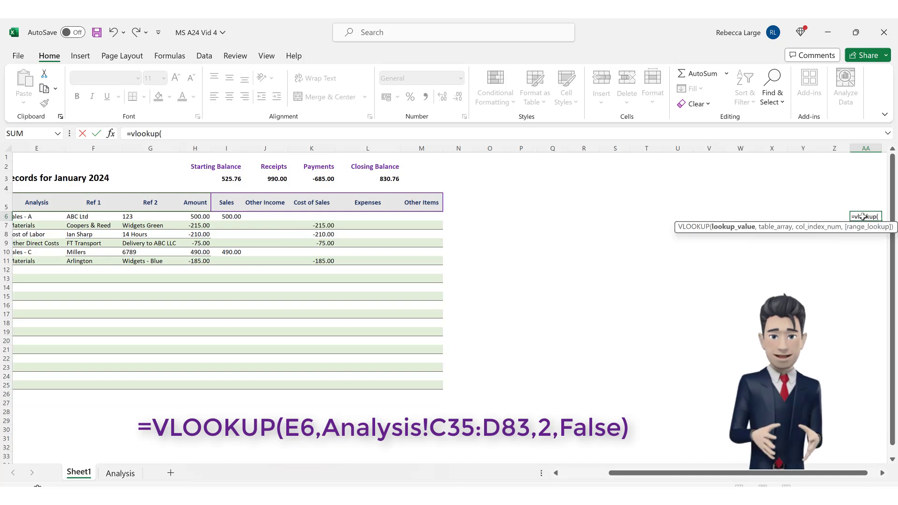
pyautogui.click(41, 217)
pyautogui.write(',')
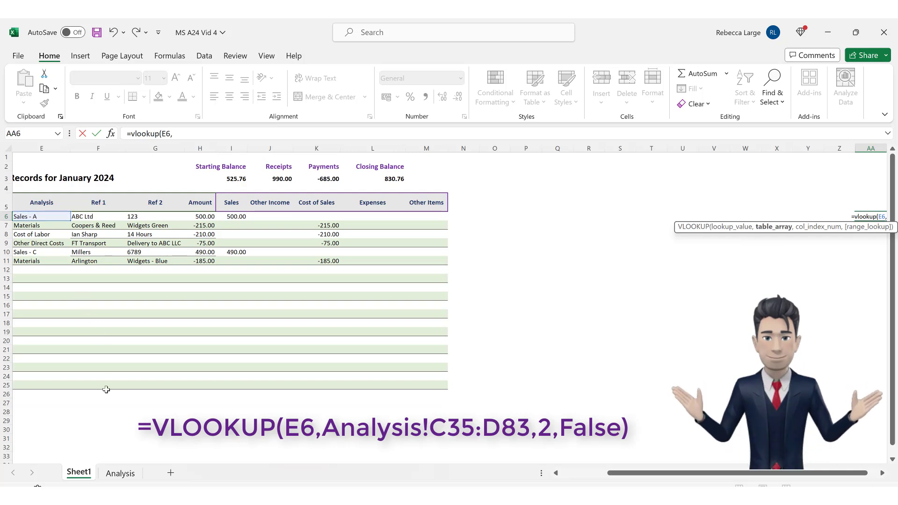
pyautogui.click(120, 473)
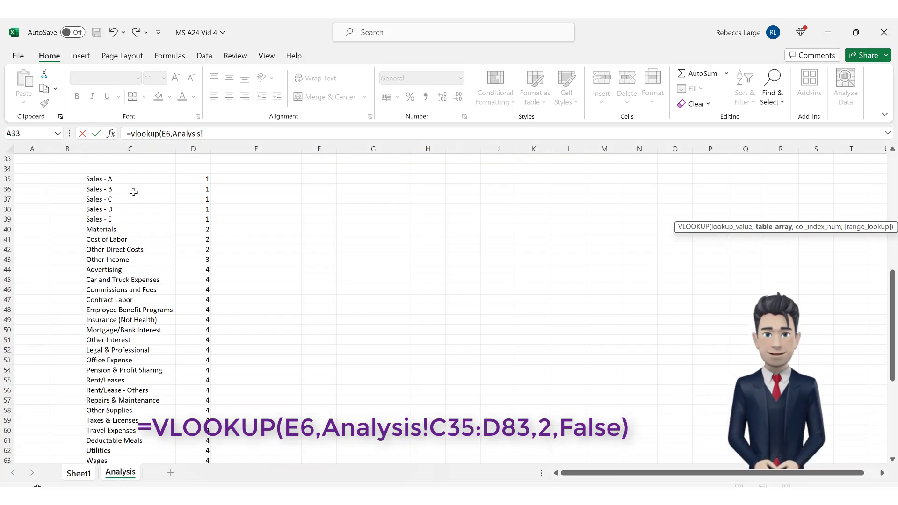
pyautogui.moveTo(123, 179); pyautogui.dragTo(192, 421)
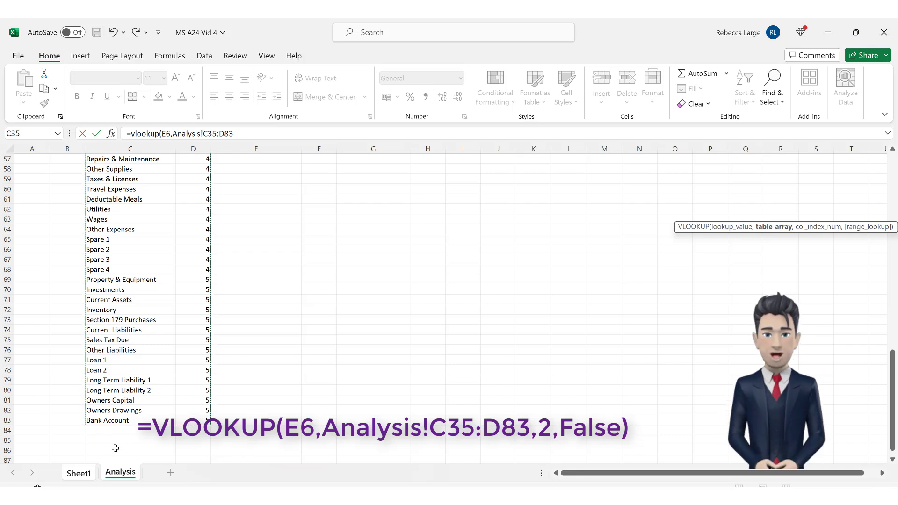
pyautogui.write(',2,')
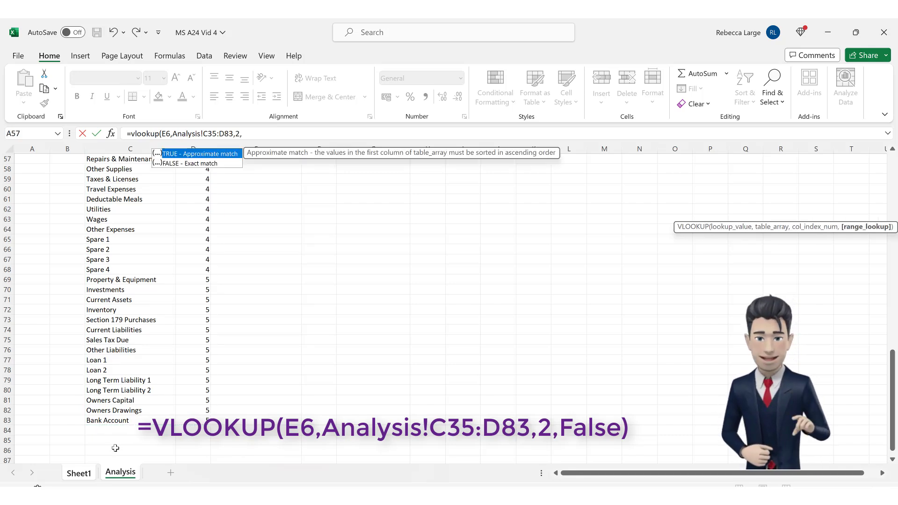
pyautogui.write('False)')
pyautogui.press('Return')
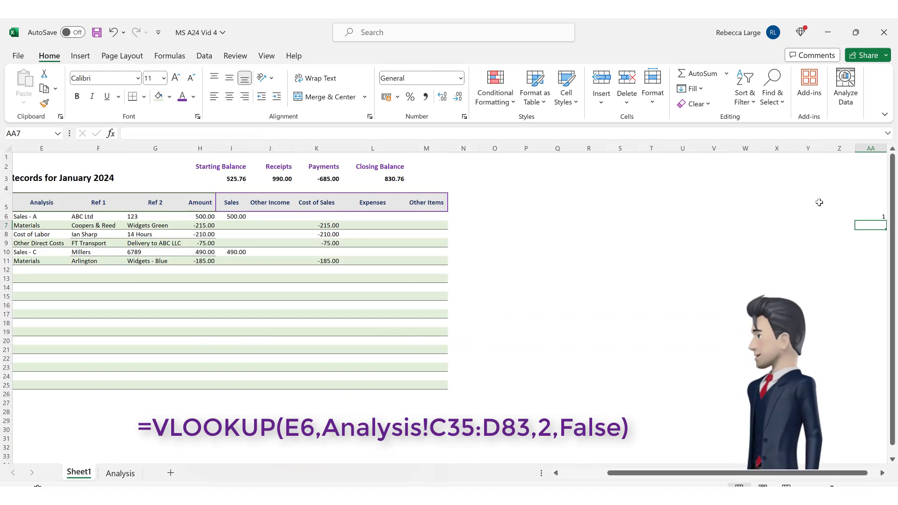
# Step: Save the workbook with Ctrl+S and reselect AA6 to check its VLOOKUP formula
pyautogui.press('Up')
pyautogui.hotkey('ctrl', 's')
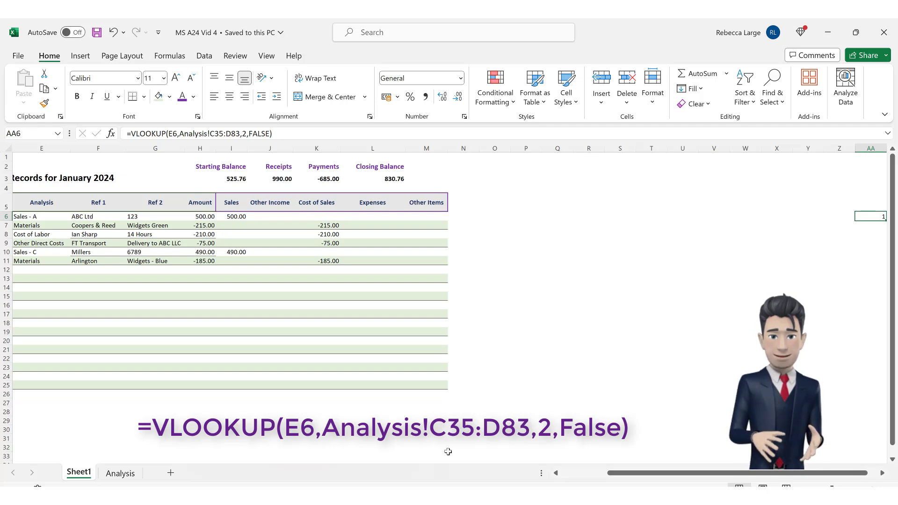
# Step: Name the Analysis range C35:D83 'AnalysisTable' through Formulas > Define Name
pyautogui.click(129, 475)
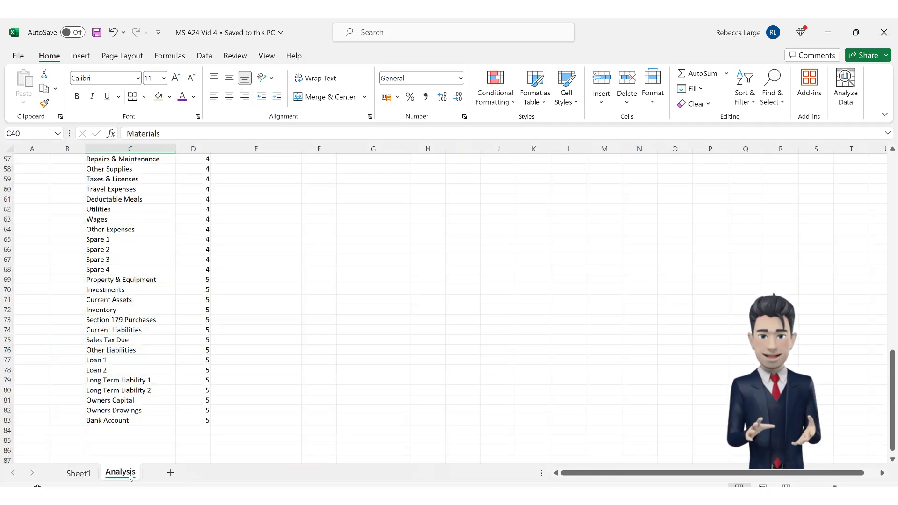
pyautogui.scroll(10, 236, 403)
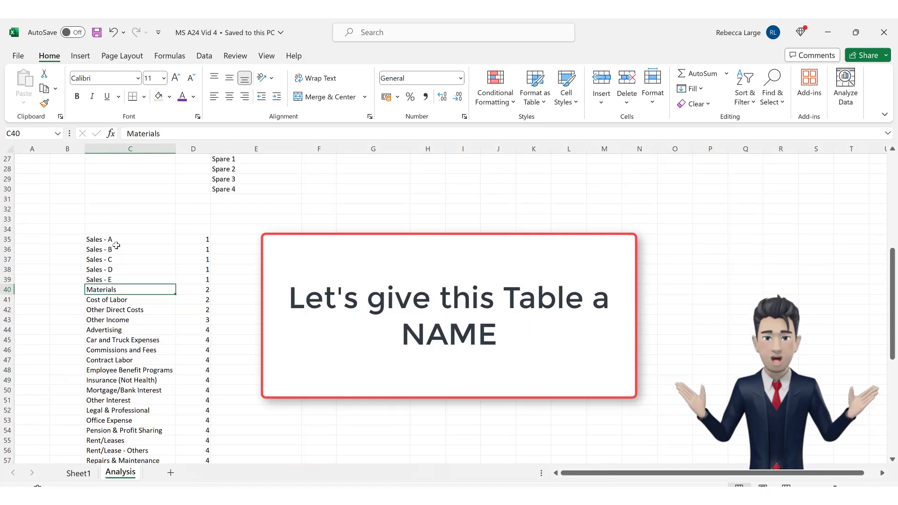
pyautogui.moveTo(117, 238); pyautogui.dragTo(193, 421)
pyautogui.click(177, 56)
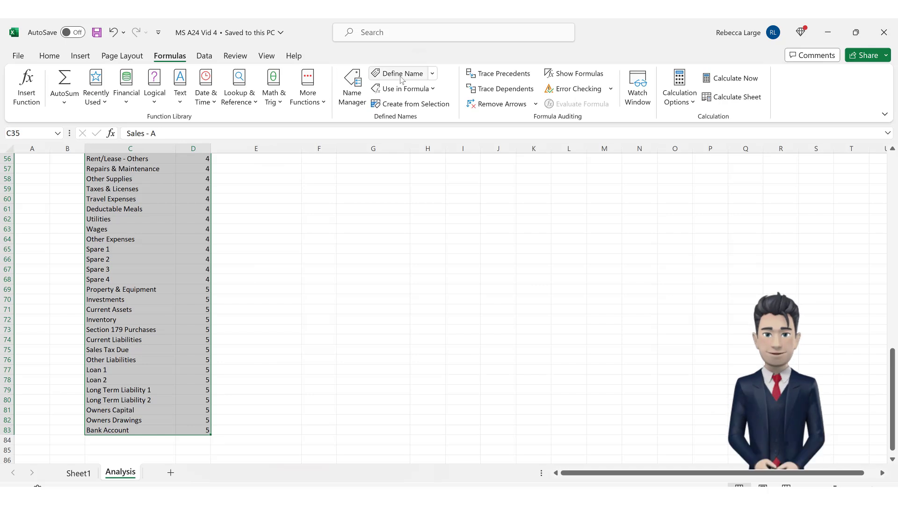
pyautogui.click(397, 73)
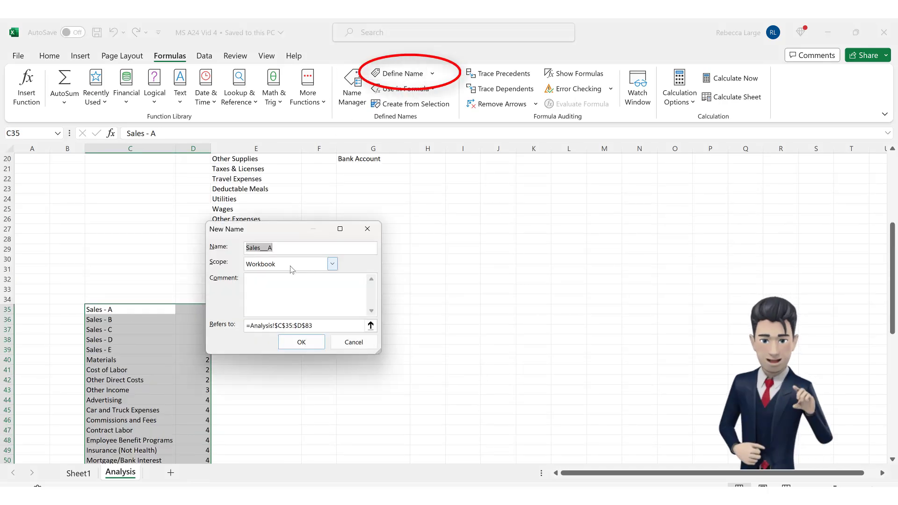
pyautogui.write('AnalysisTable')
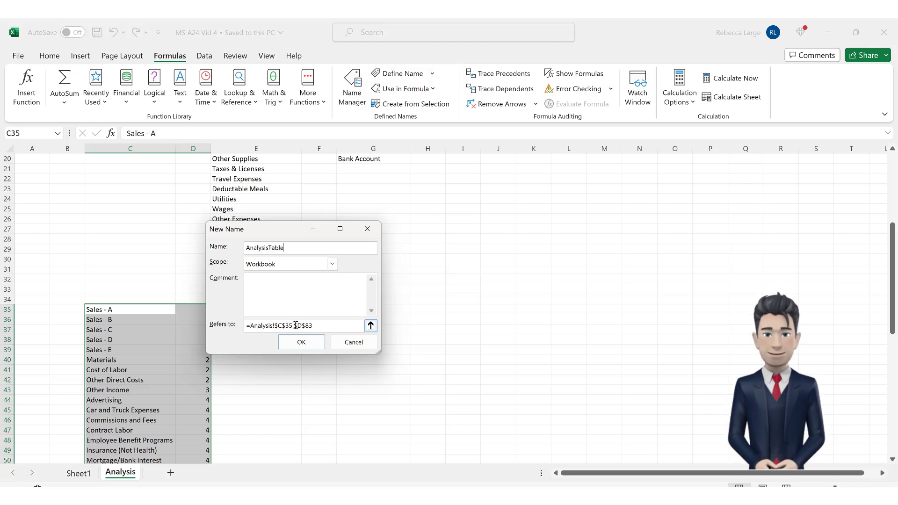
pyautogui.click(301, 343)
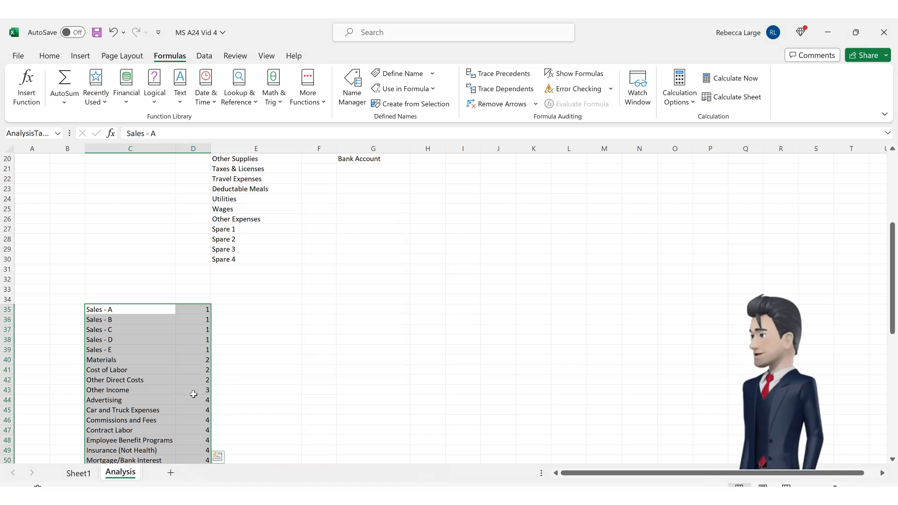
# Step: Replace Analysis!C35:D83 in AA6's formula with AnalysisTable, giving =VLOOKUP(E6,AnalysisTable,2,FALSE)
pyautogui.click(81, 473)
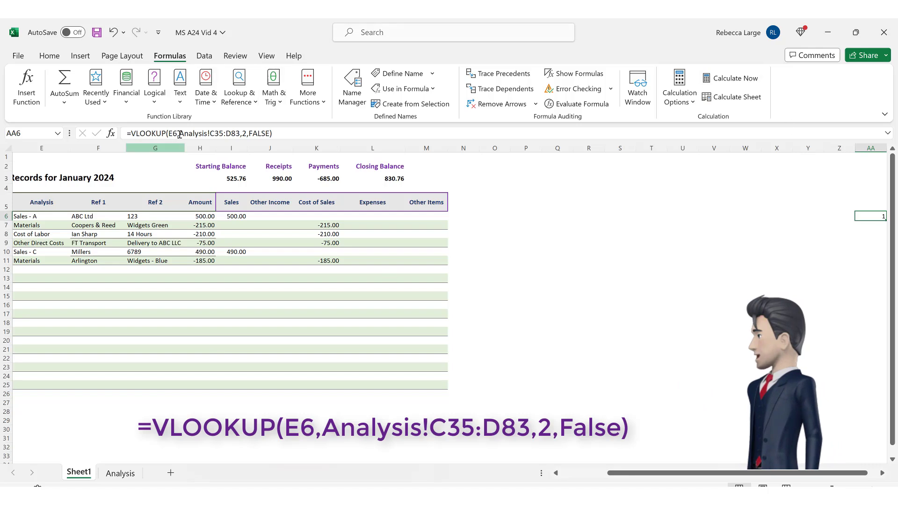
pyautogui.moveTo(179, 133); pyautogui.dragTo(240, 134)
pyautogui.write('Analysi')
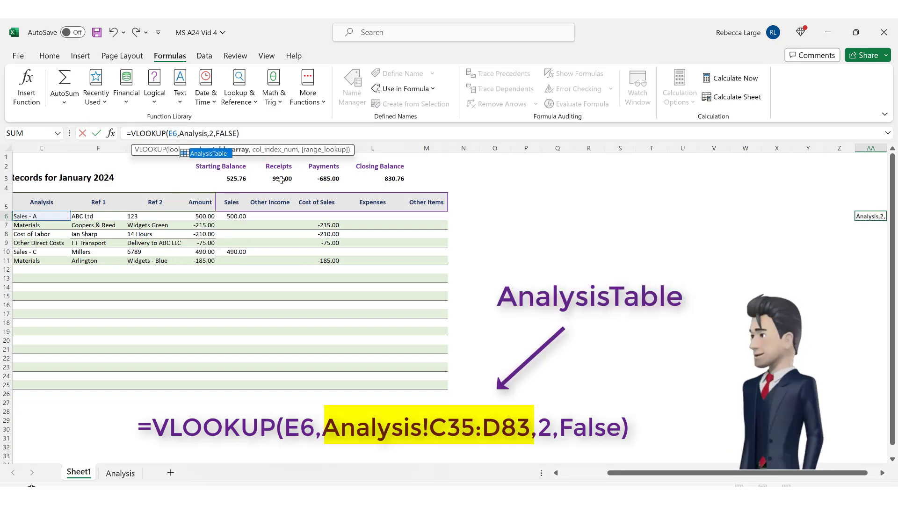
pyautogui.write('sTable')
pyautogui.press('Return')
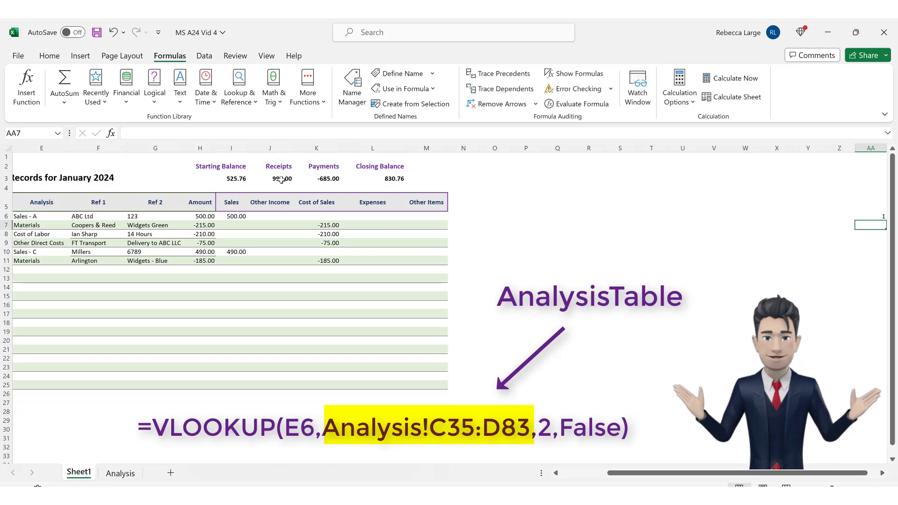
pyautogui.press('Up')
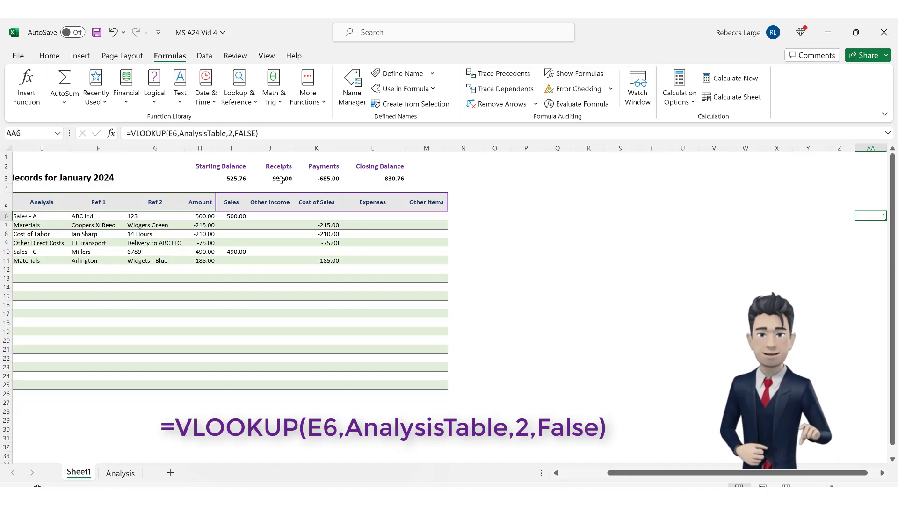
# Step: Fill AA6's lookup down to AA25, yielding categories 1,2,2,2,1,2 and #N/A below
pyautogui.click(809, 216)
pyautogui.click(872, 217)
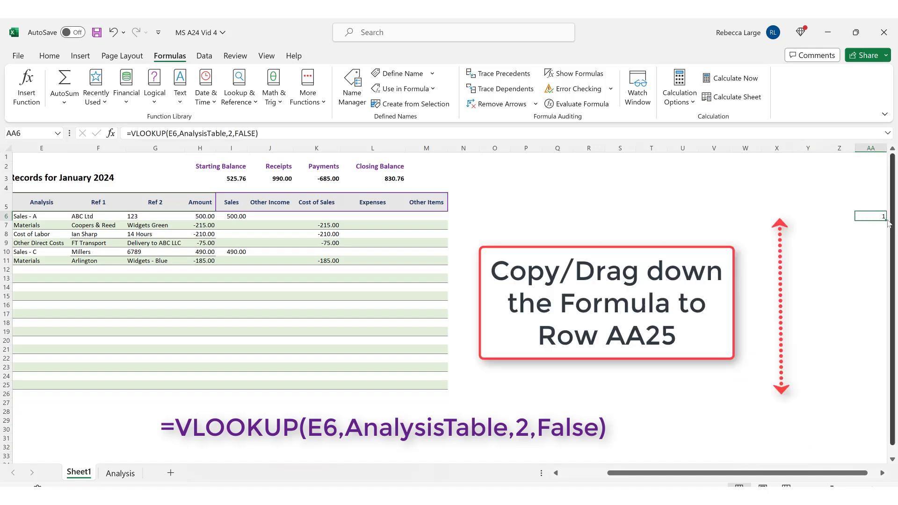
pyautogui.moveTo(886, 220); pyautogui.dragTo(880, 390)
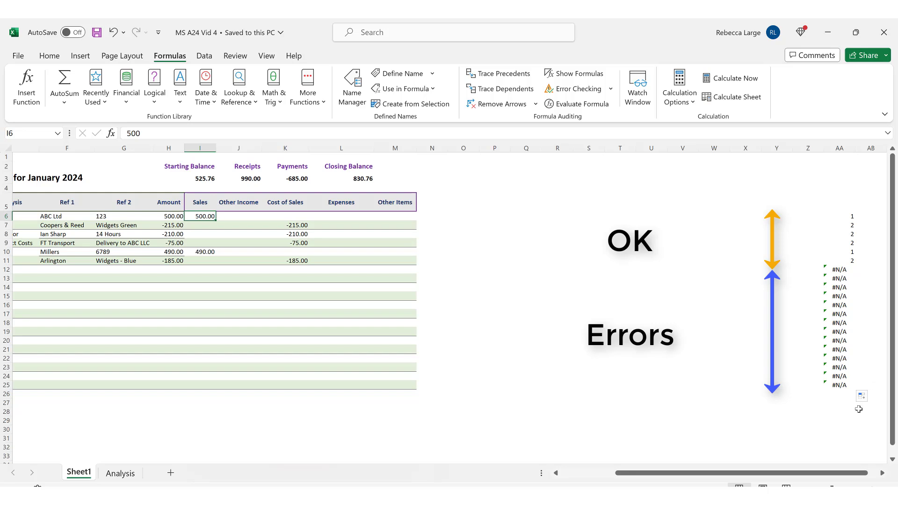
pyautogui.moveTo(844, 473); pyautogui.dragTo(780, 480)
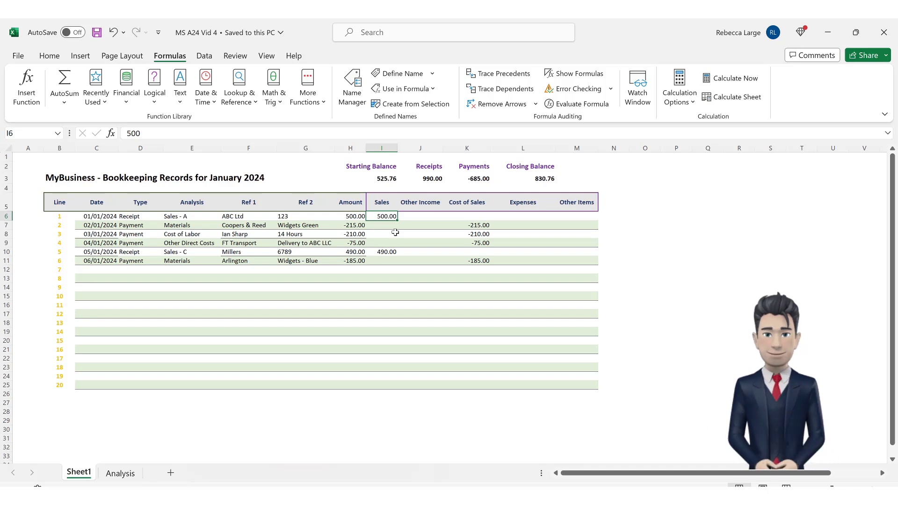
# Step: Enter =IF(AA6=1,H6,"") in I6, showing 500.00 for the first receipt
pyautogui.write('+')
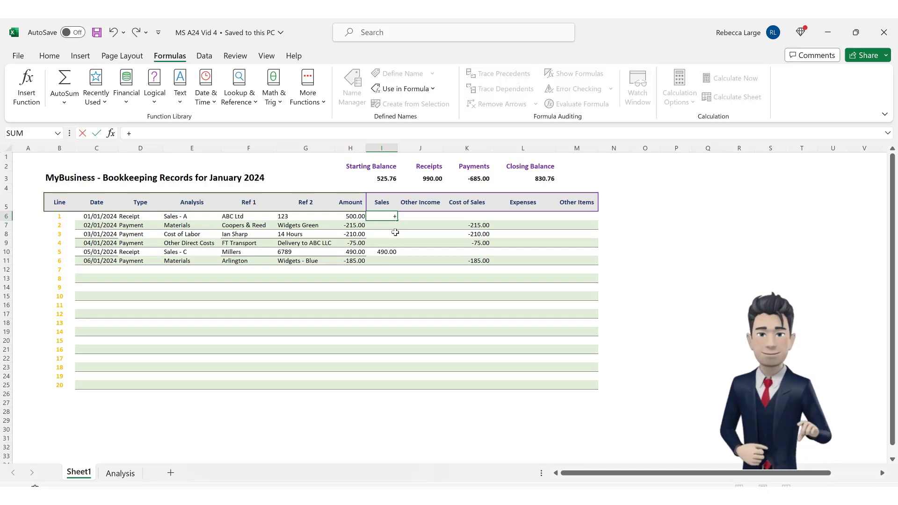
pyautogui.write('if')
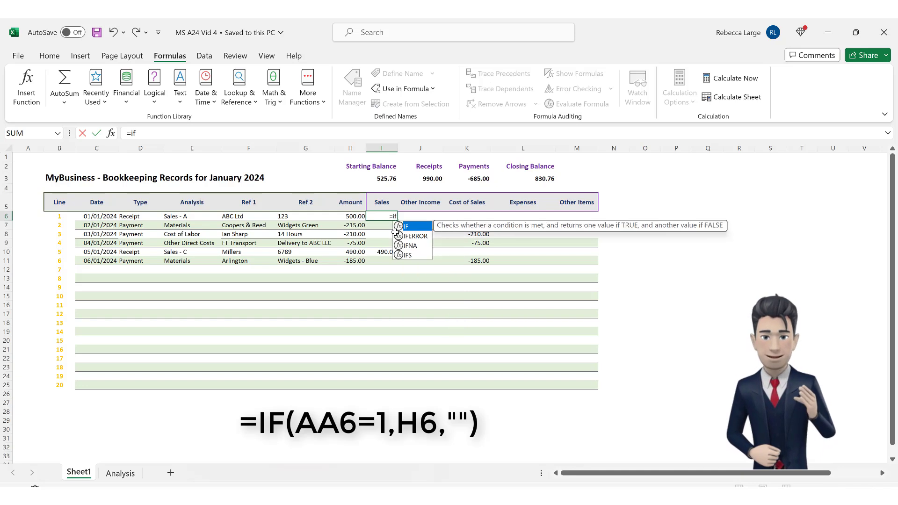
pyautogui.write('(A')
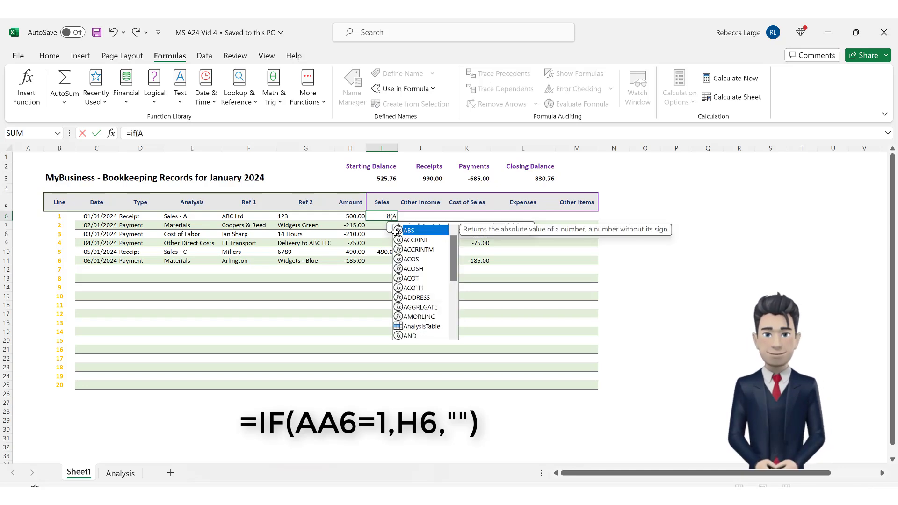
pyautogui.write('A6=')
pyautogui.write('1,')
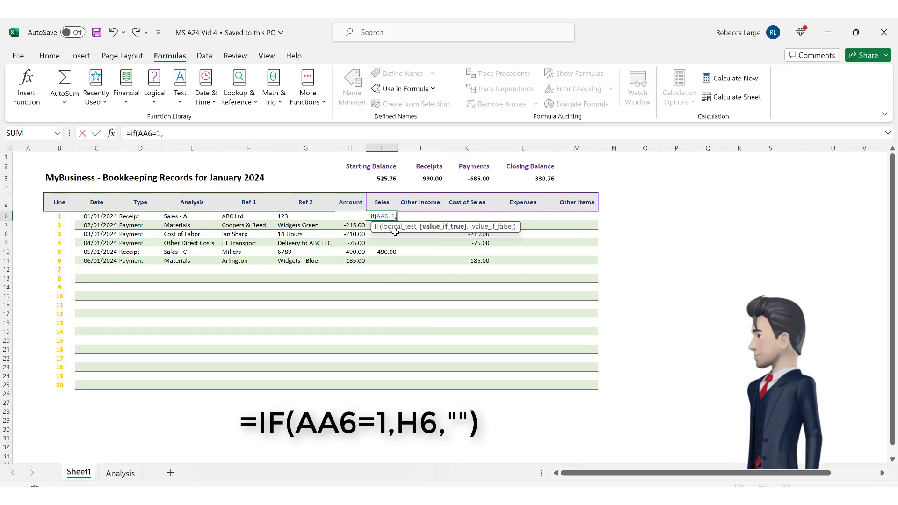
pyautogui.write('H6,')
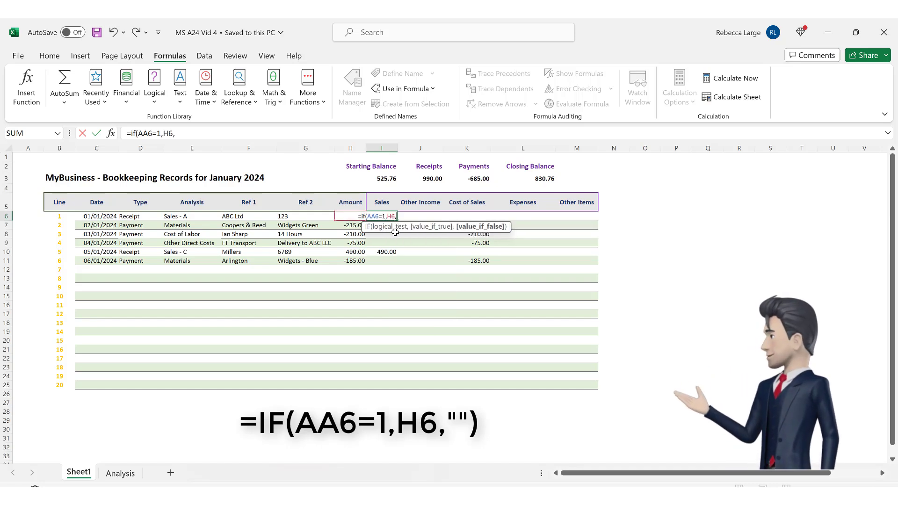
pyautogui.write('"")')
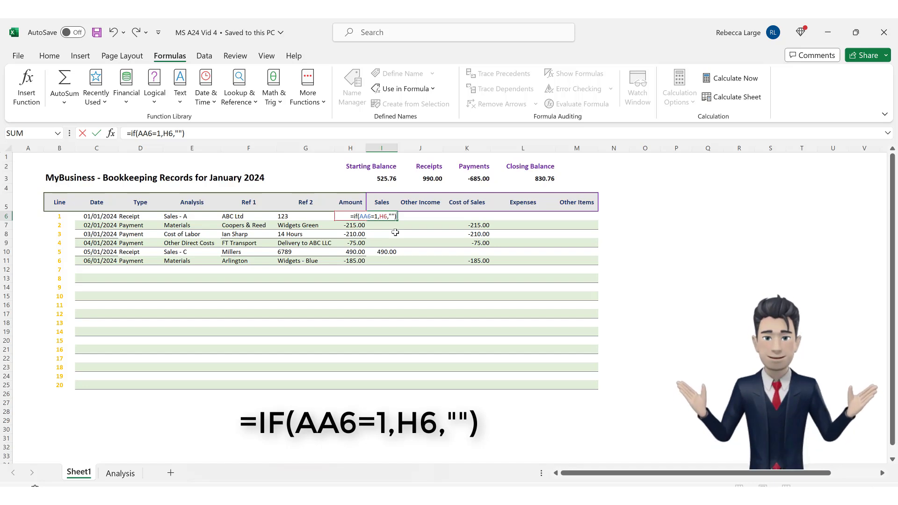
pyautogui.press('Return')
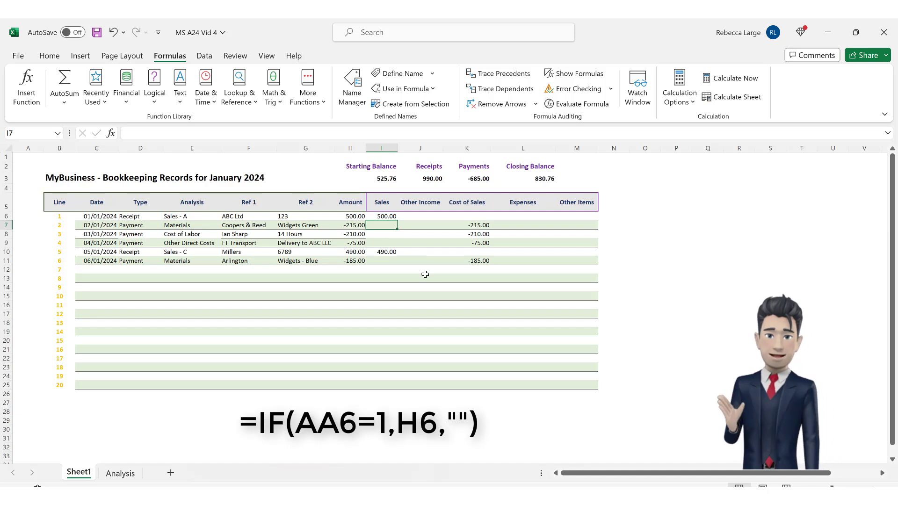
# Step: Fill the I6 Sales formula down to I25, showing 500.00 and 490.00 for receipts
pyautogui.click(393, 216)
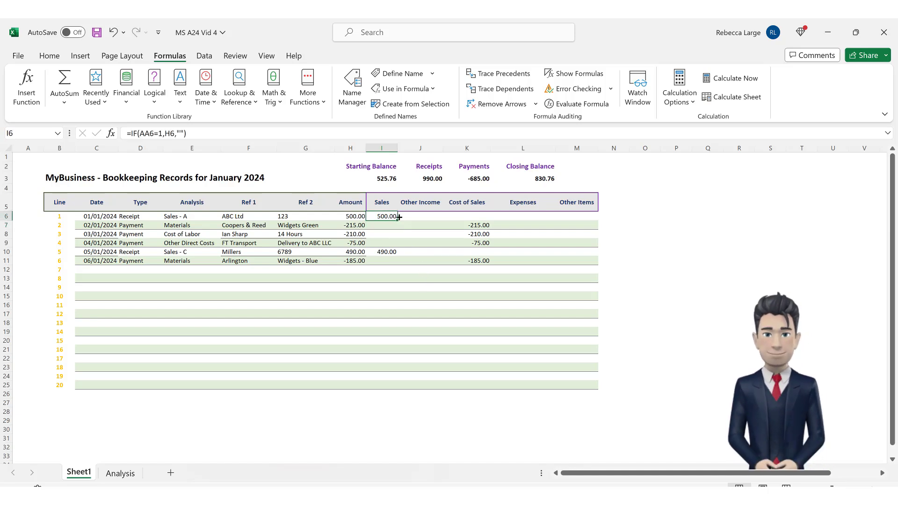
pyautogui.moveTo(398, 219); pyautogui.dragTo(389, 386)
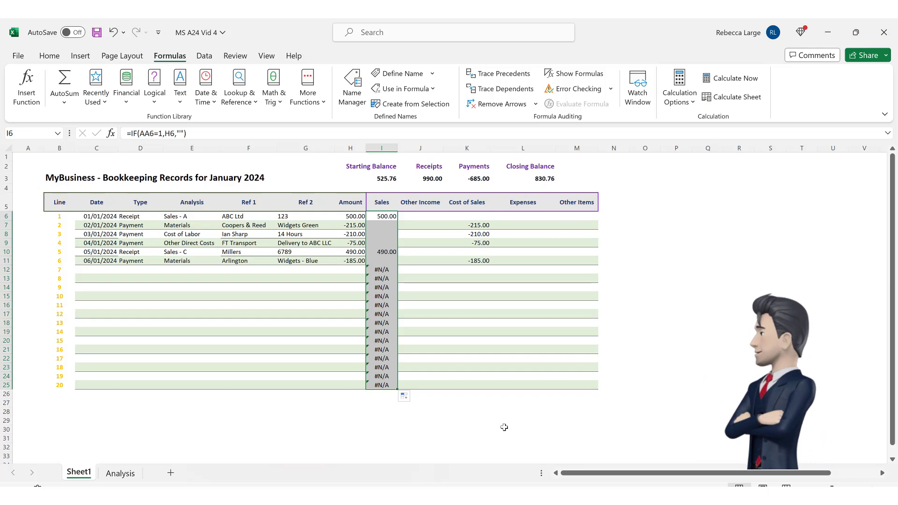
pyautogui.click(458, 408)
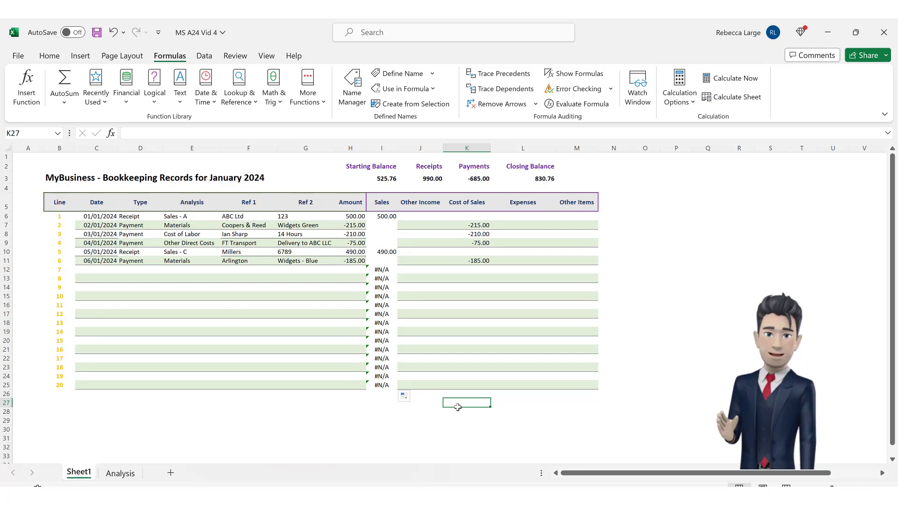
# Step: Enter =IF(AA6=2,H6,"") in Cost of Sales cell K6
pyautogui.click(484, 217)
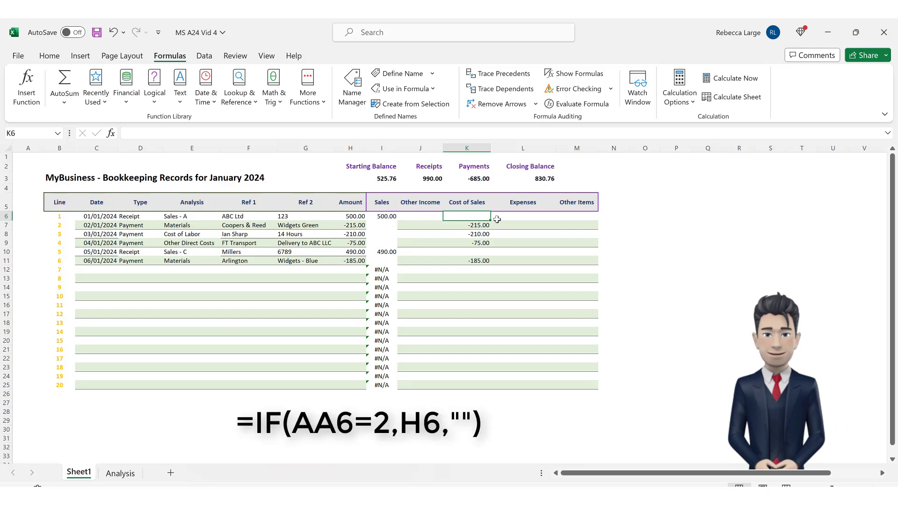
pyautogui.write('=i')
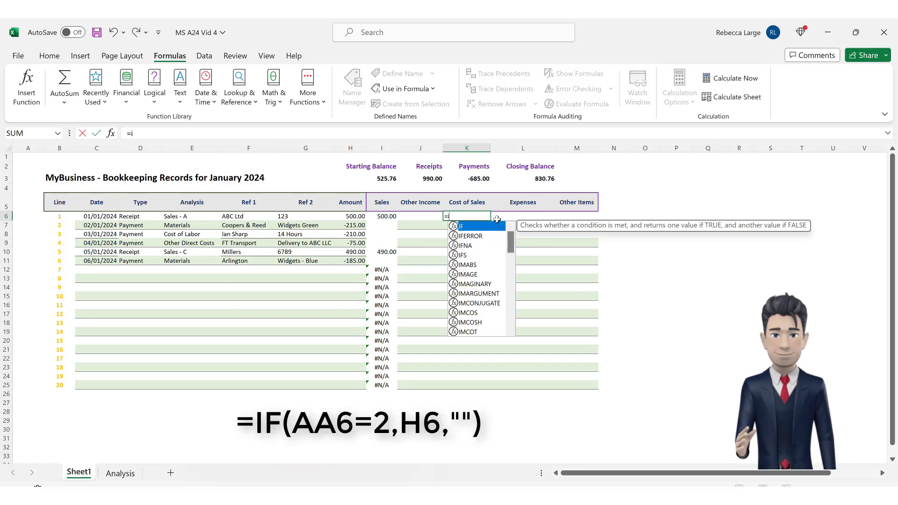
pyautogui.write('f(AA')
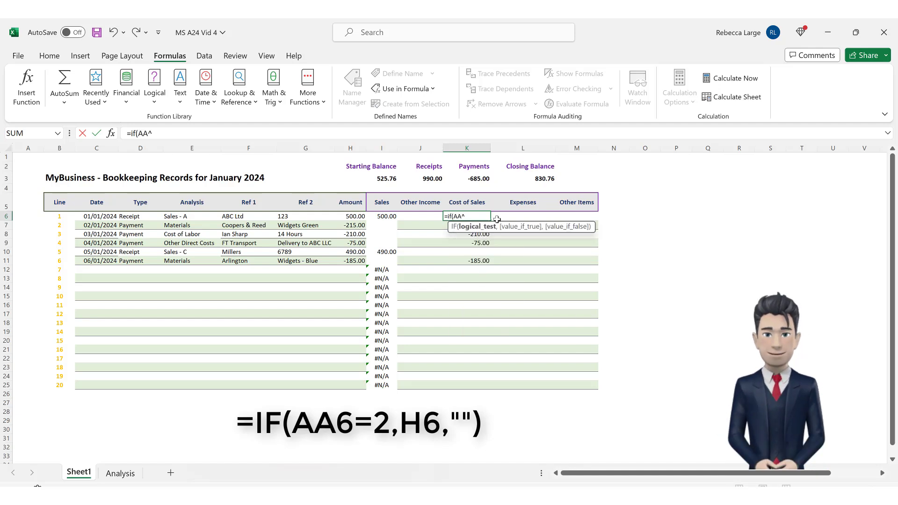
pyautogui.write('6')
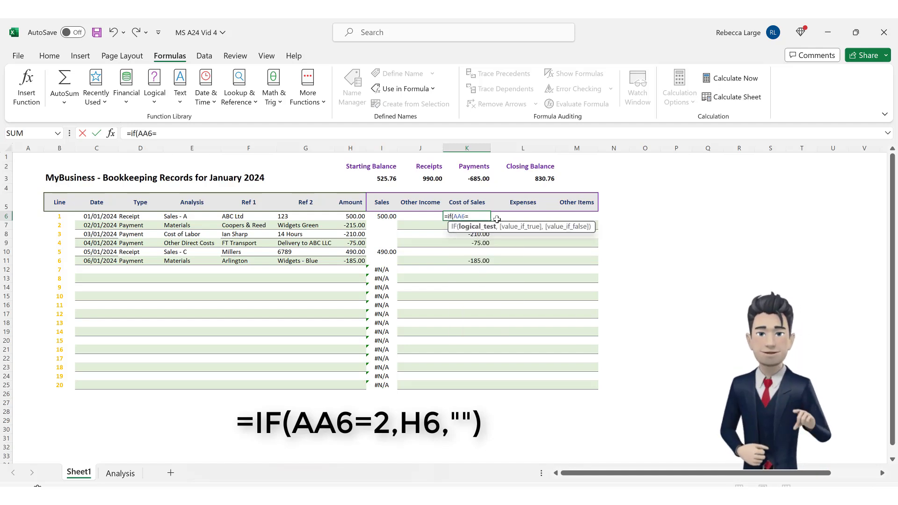
pyautogui.write('=2,H6')
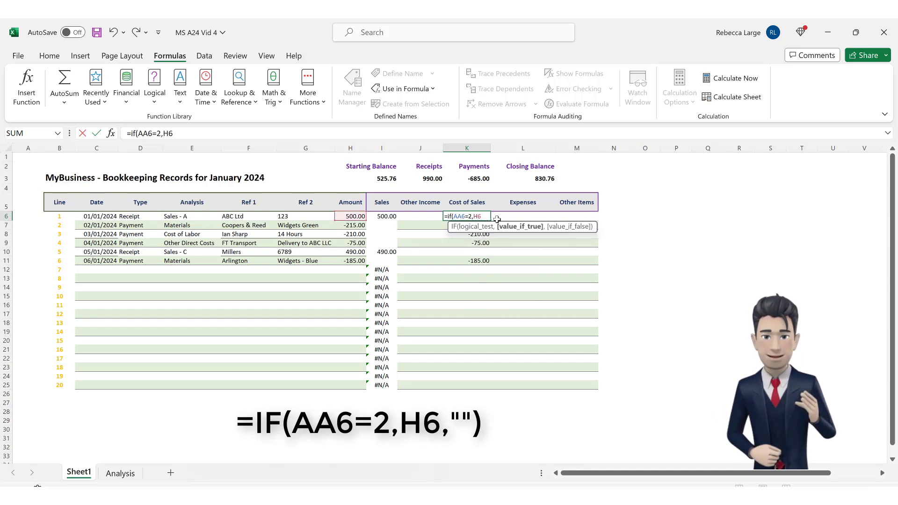
pyautogui.write(',')
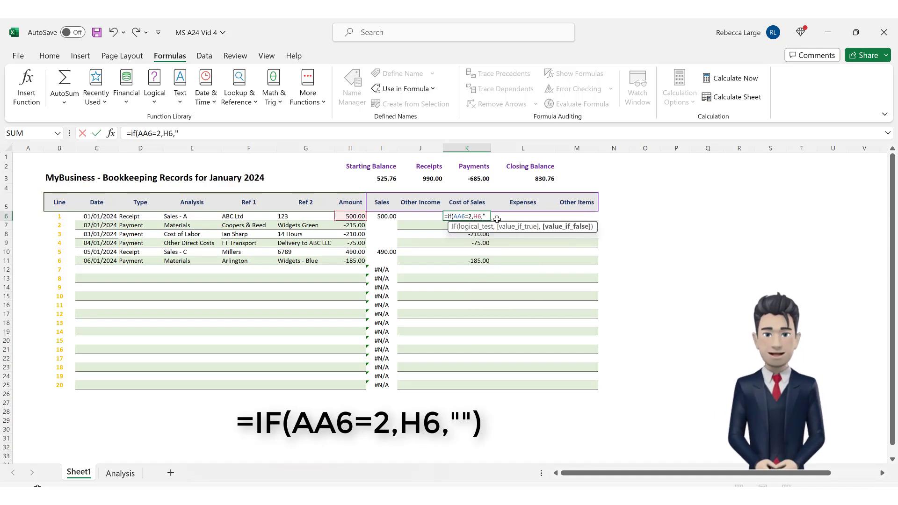
pyautogui.write('"")')
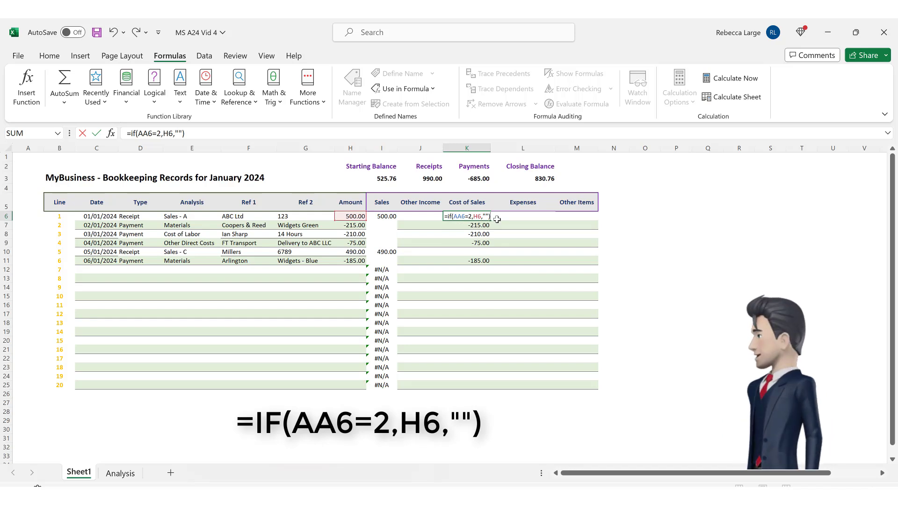
pyautogui.press('Return')
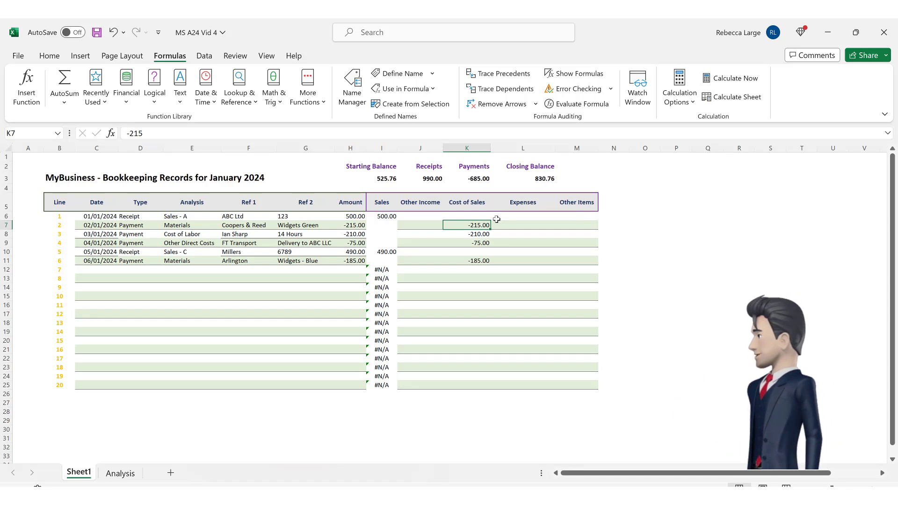
# Step: Copy the K6 formula down to K25, showing -215.00, -210.00, -75.00 and -185.00
pyautogui.click(488, 218)
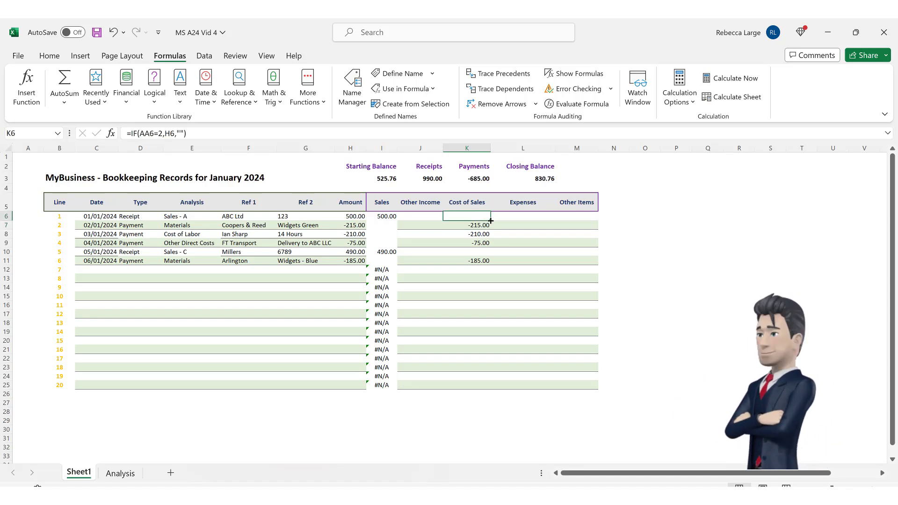
pyautogui.moveTo(490, 221); pyautogui.dragTo(477, 392)
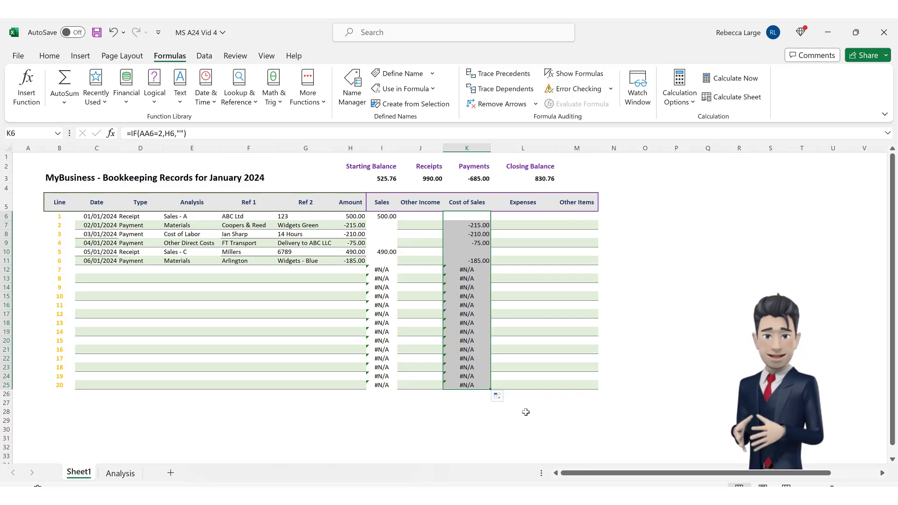
pyautogui.click(525, 412)
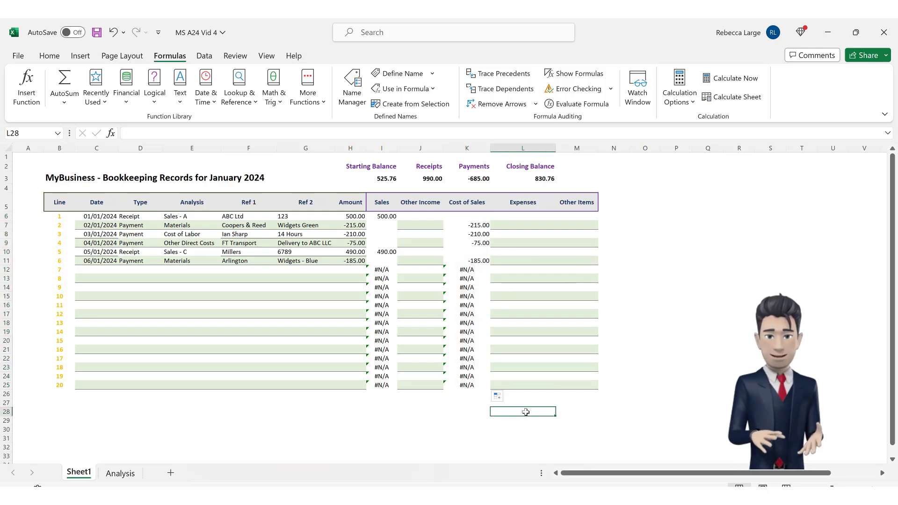